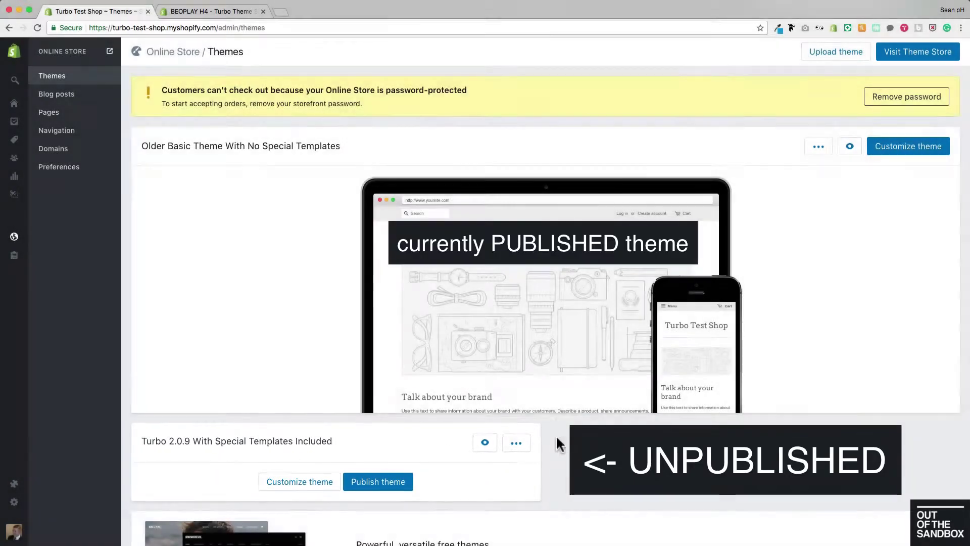
# Step: Open the Turbo theme's code editor and bring up the product.details.liquid template under Templates
pyautogui.click(516, 443)
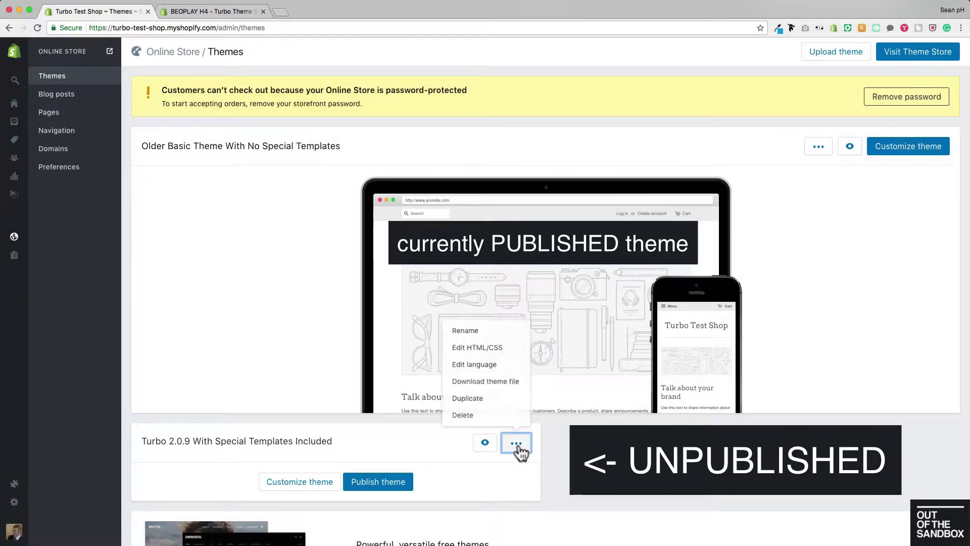
pyautogui.click(490, 347)
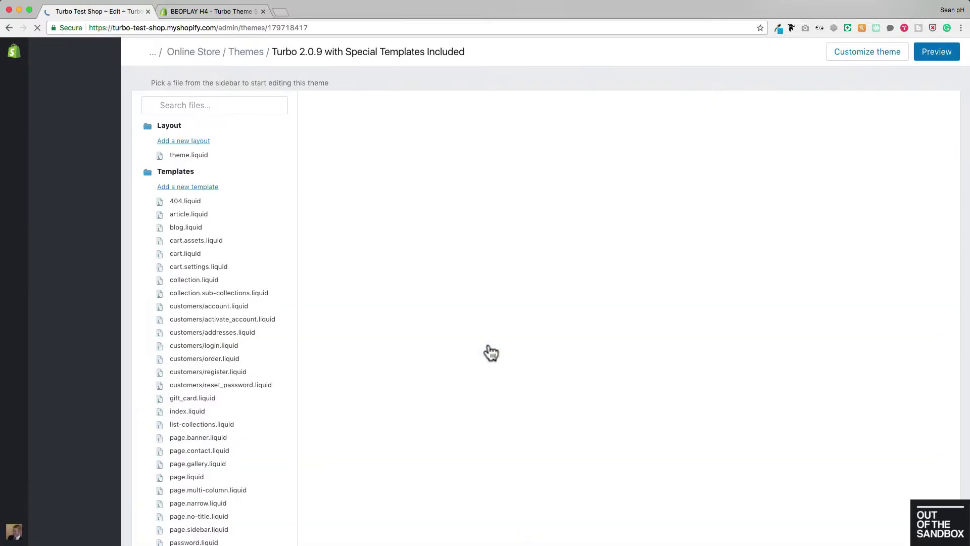
pyautogui.scroll(-5, 195, 248)
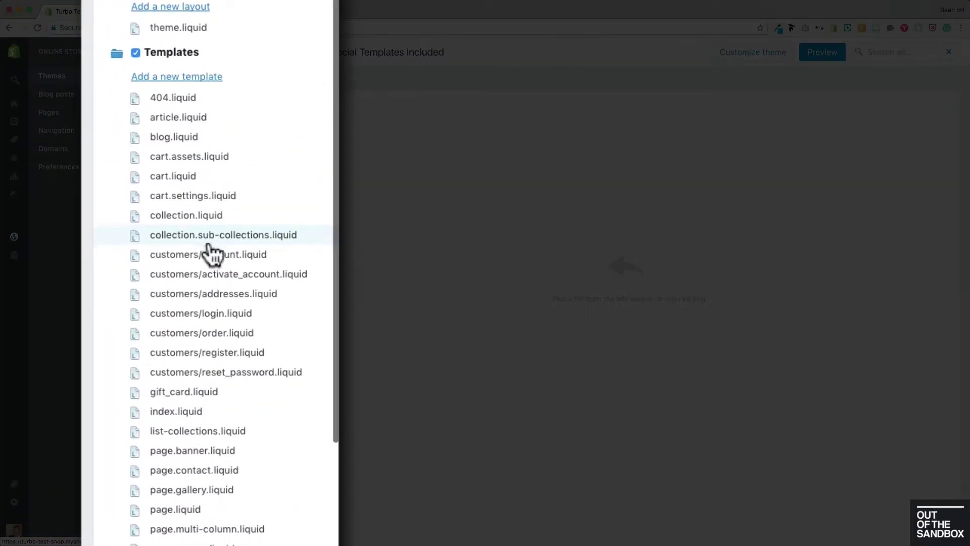
pyautogui.scroll(-2, 202, 260)
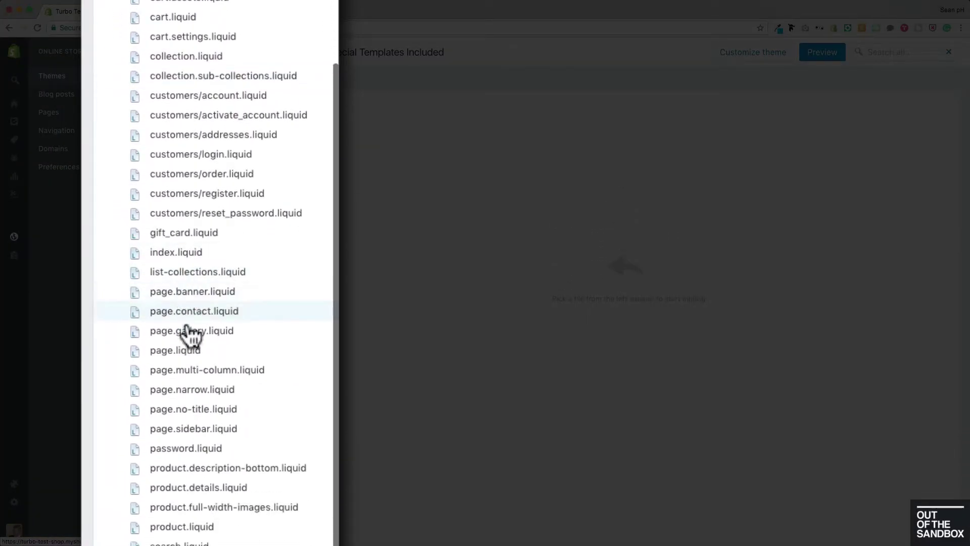
pyautogui.scroll(-1, 199, 366)
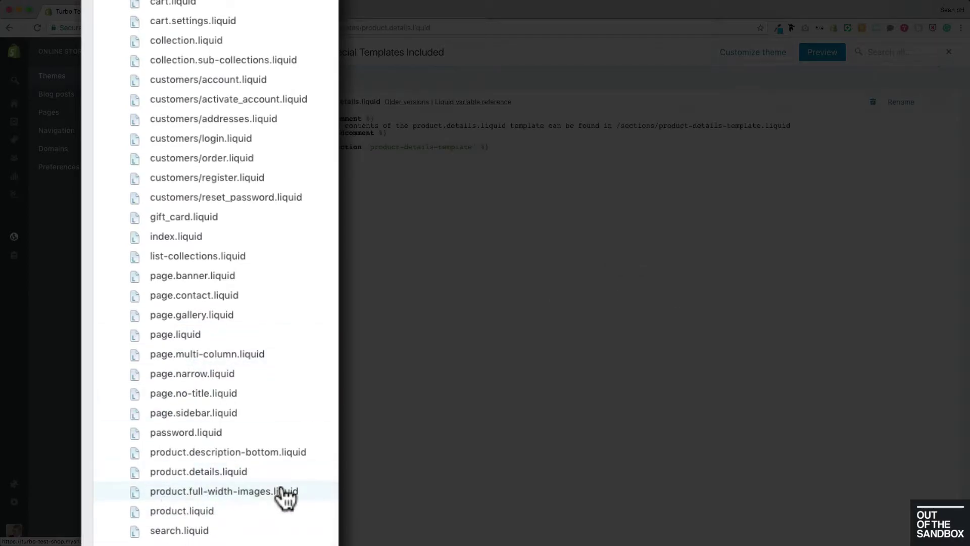
pyautogui.click(194, 449)
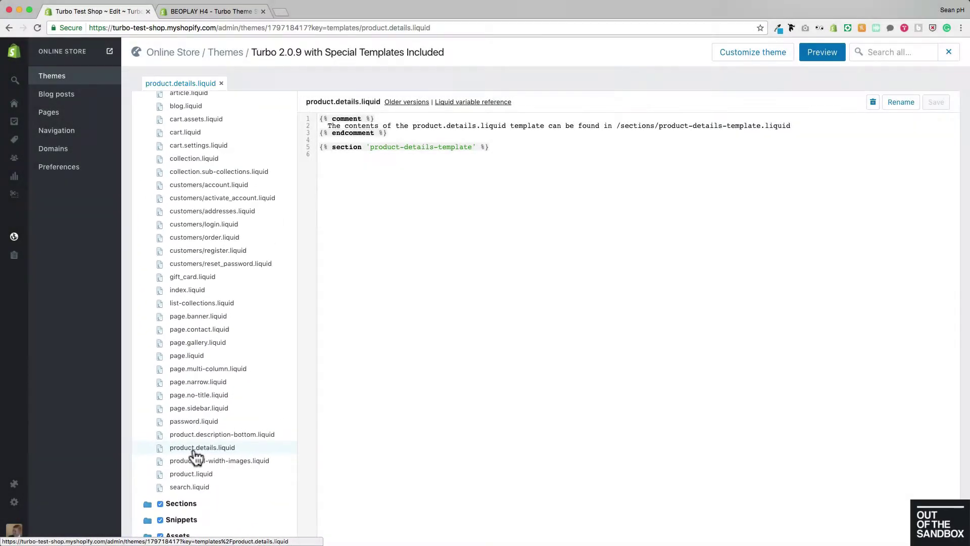
# Step: Scroll through the BEOPLAY H4 demo page's extra Product Details sections below the product
pyautogui.click(205, 11)
pyautogui.scroll(10, 347, 194)
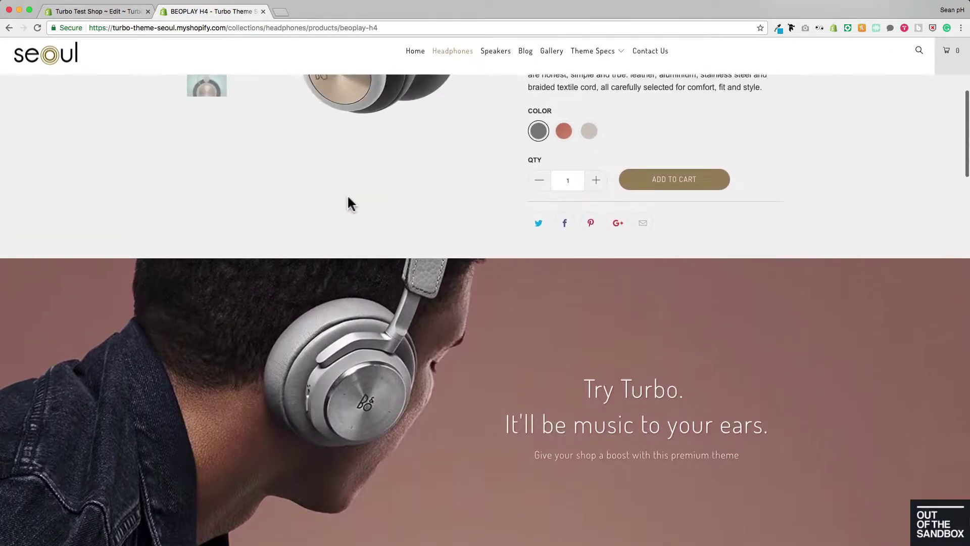
pyautogui.scroll(-6, 347, 194)
pyautogui.scroll(-10, 347, 196)
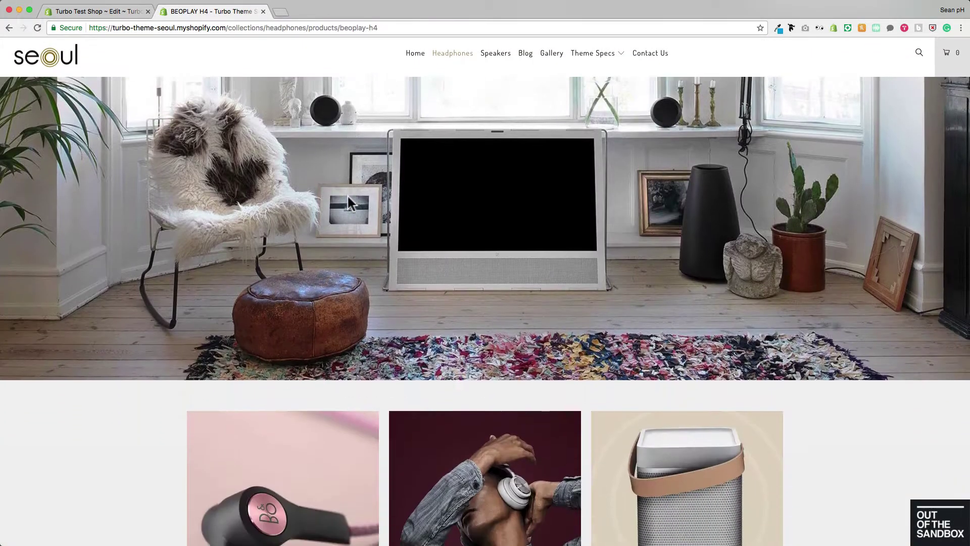
pyautogui.scroll(-12, 347, 194)
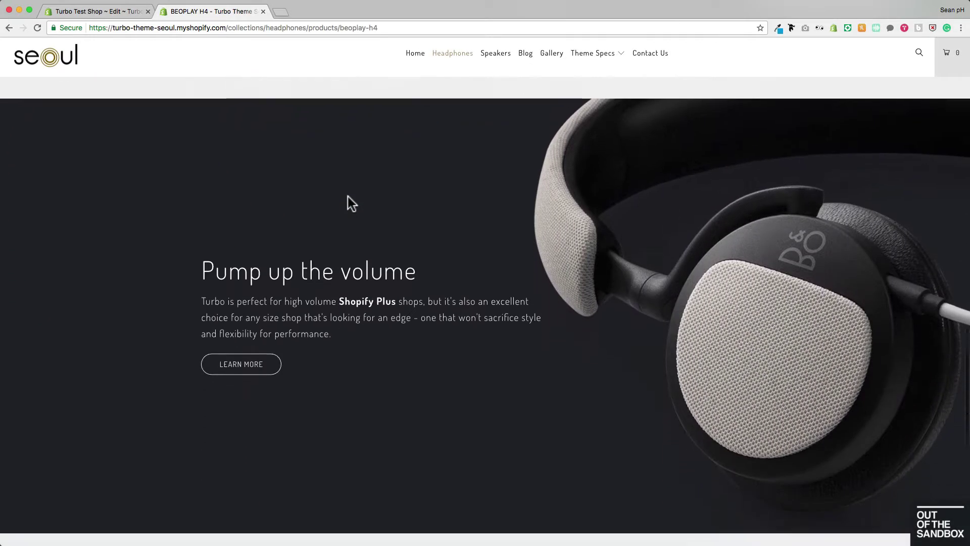
pyautogui.scroll(12, 348, 196)
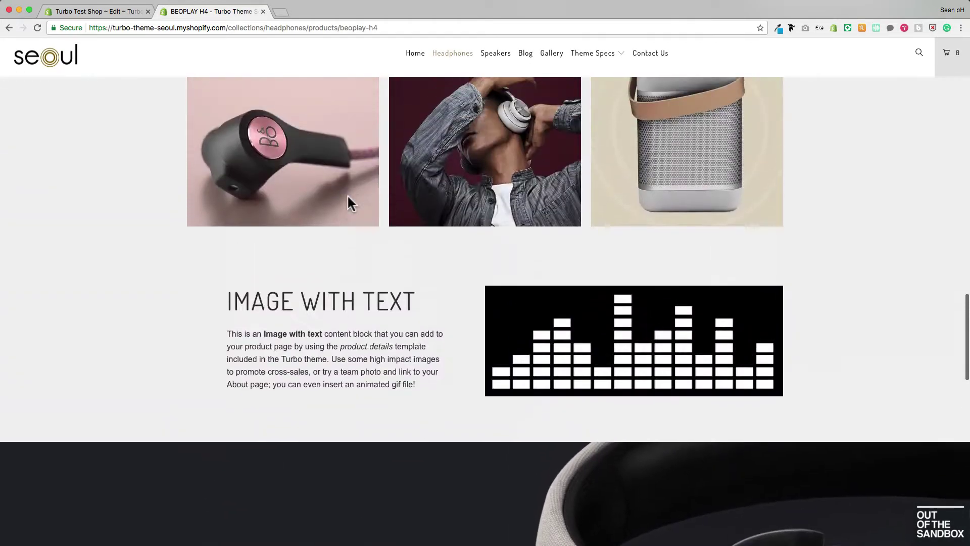
pyautogui.scroll(5, 347, 194)
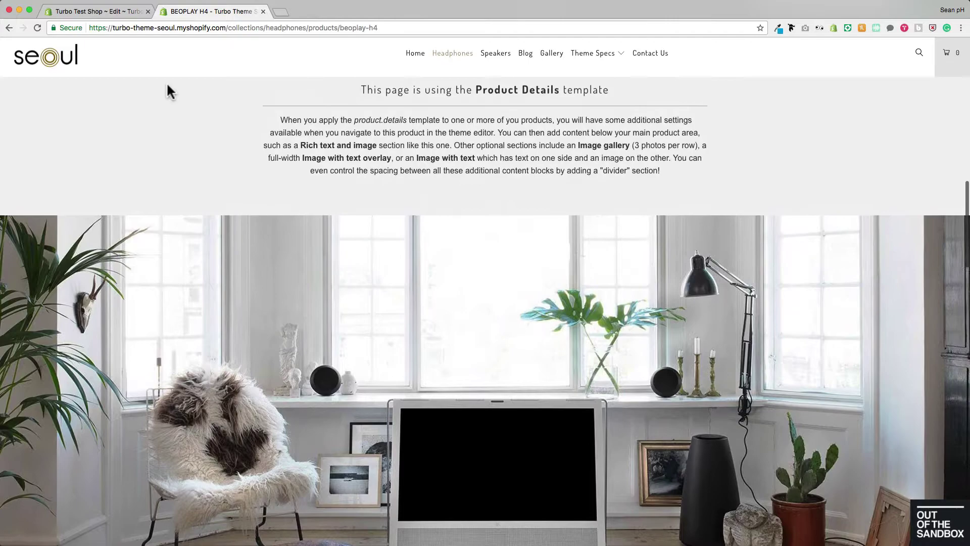
# Step: Back in admin, review BEOLIT 17's images, two $499.00 variants and speaker organization details
pyautogui.click(103, 13)
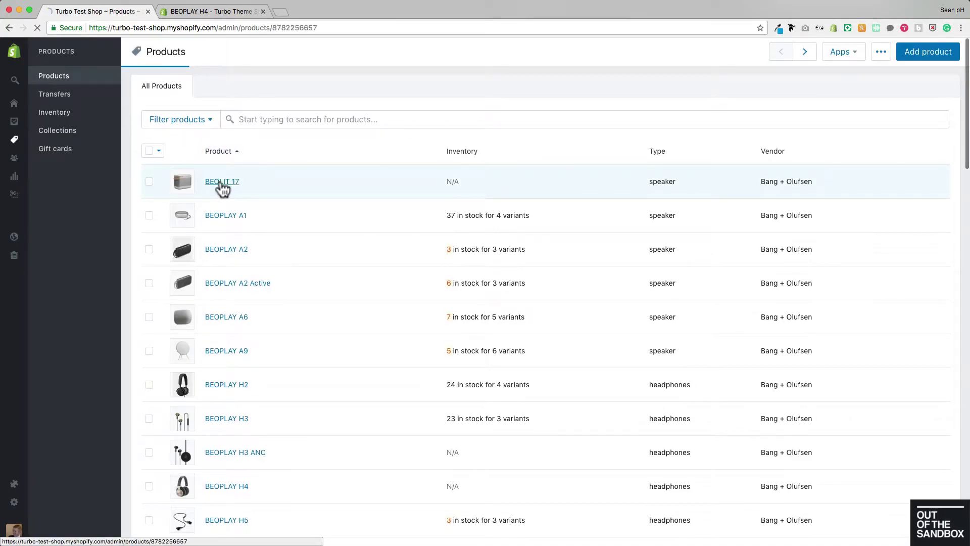
pyautogui.scroll(-2, 876, 413)
pyautogui.scroll(-2, 877, 407)
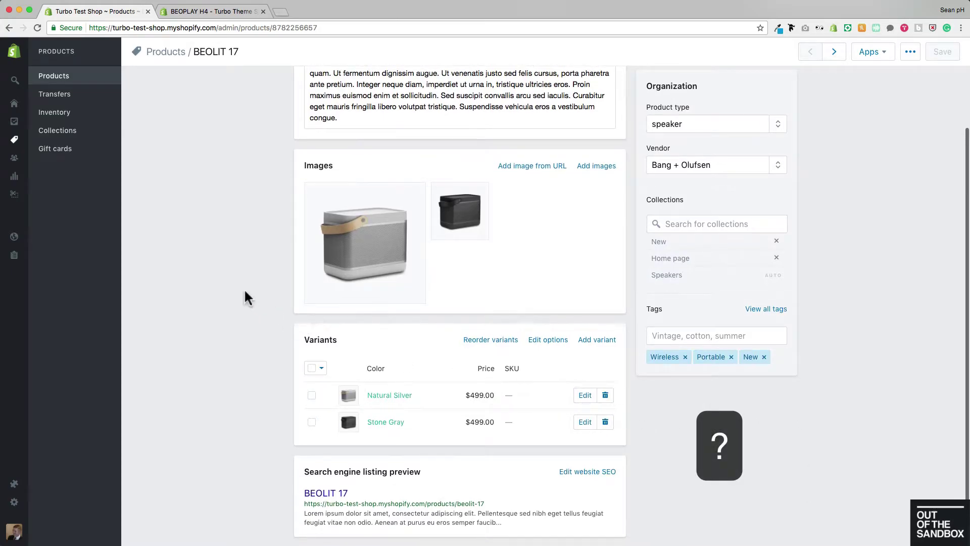
# Step: Open the published Older Basic Theme's code editor and scan its template list
pyautogui.click(14, 236)
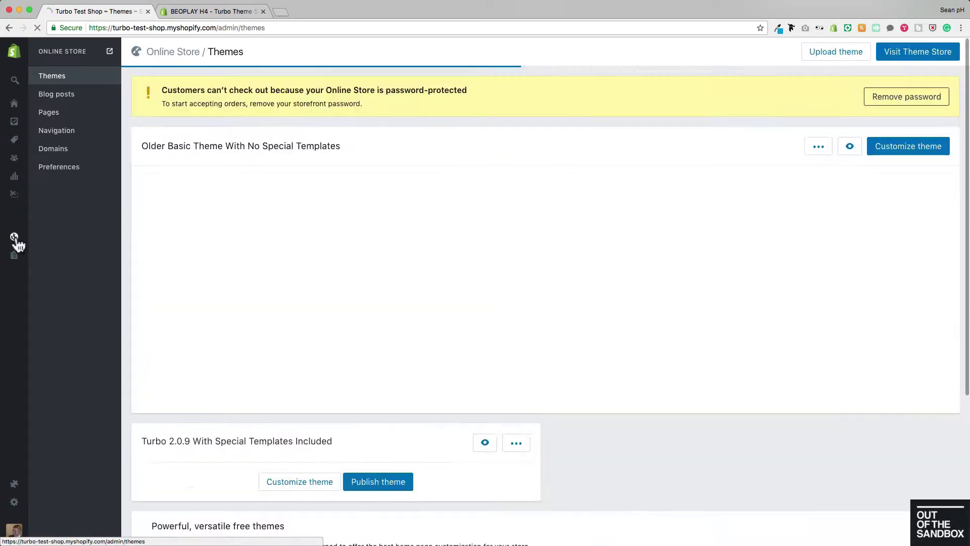
pyautogui.click(819, 148)
pyautogui.click(791, 191)
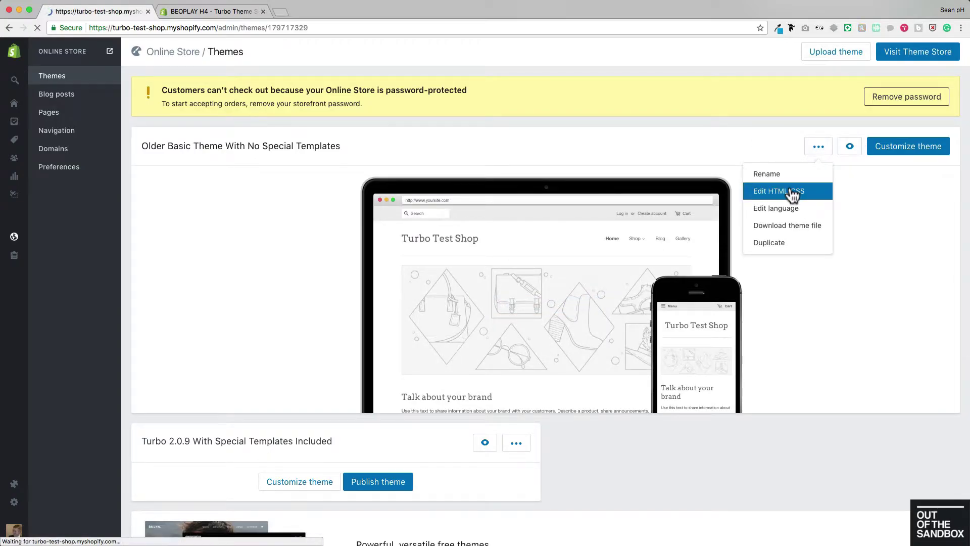
pyautogui.scroll(-2, 235, 198)
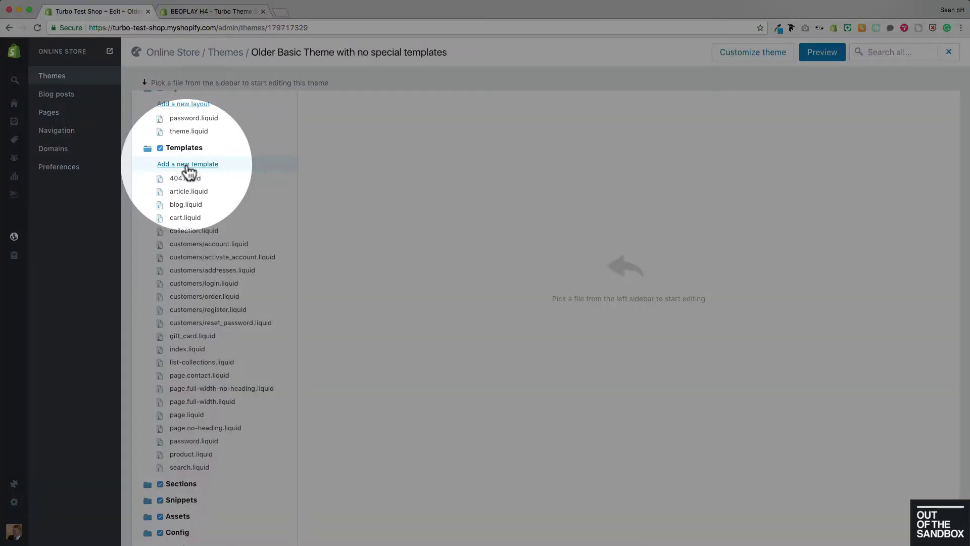
# Step: Create a product template named 'details', giving templates/product.details.liquid in the Older Basic Theme
pyautogui.click(188, 165)
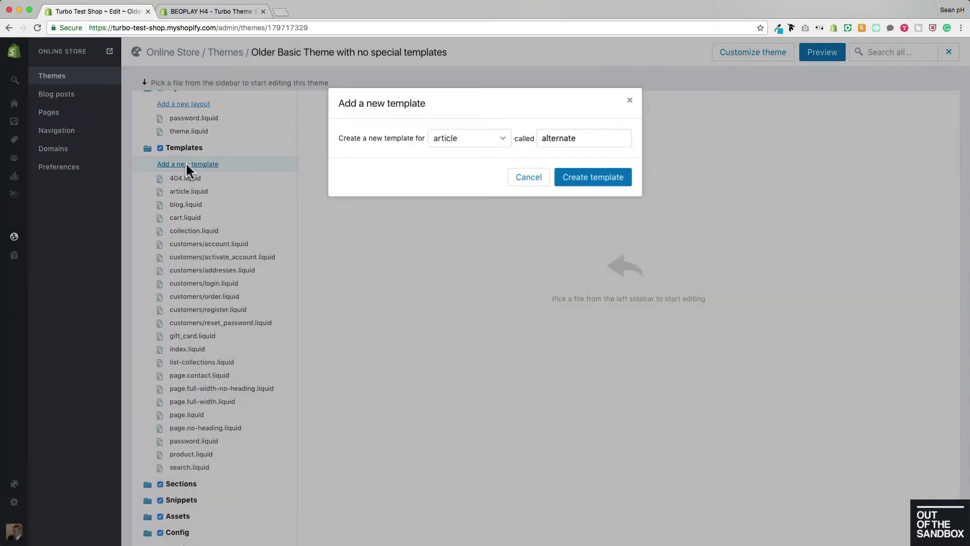
pyautogui.click(483, 139)
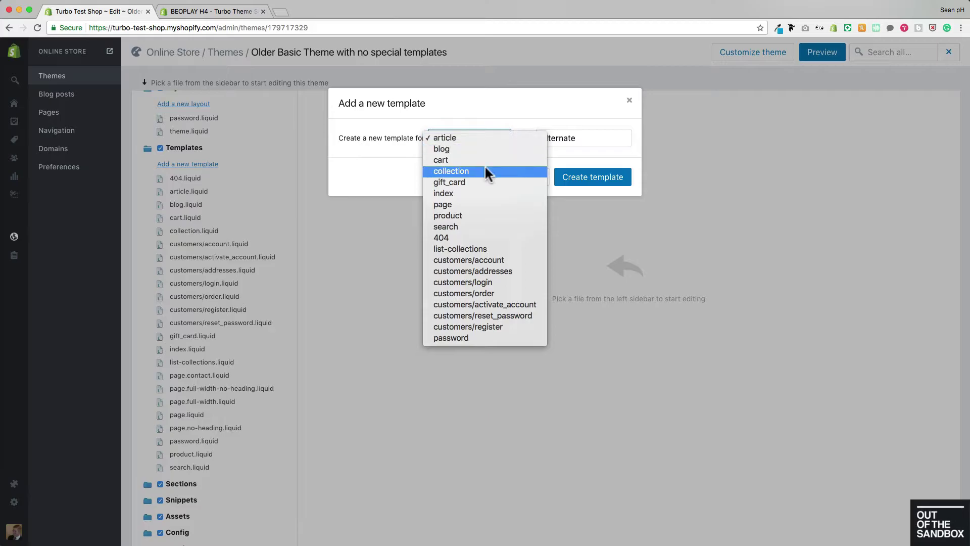
pyautogui.click(470, 214)
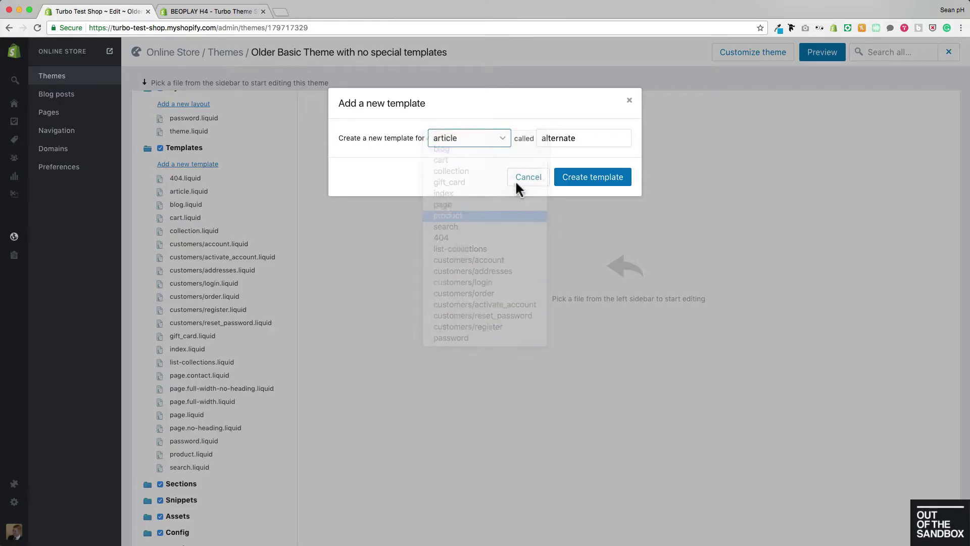
pyautogui.doubleClick(584, 139)
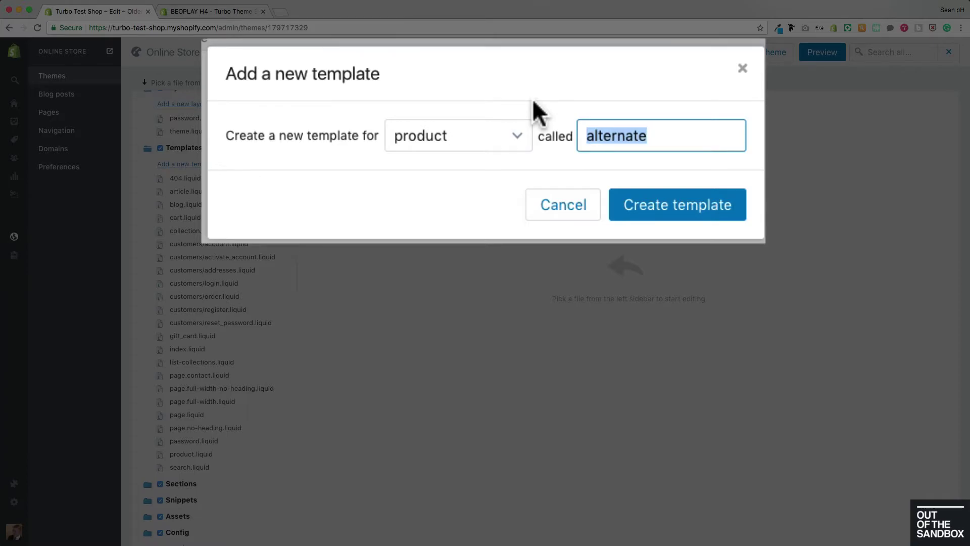
pyautogui.write('details')
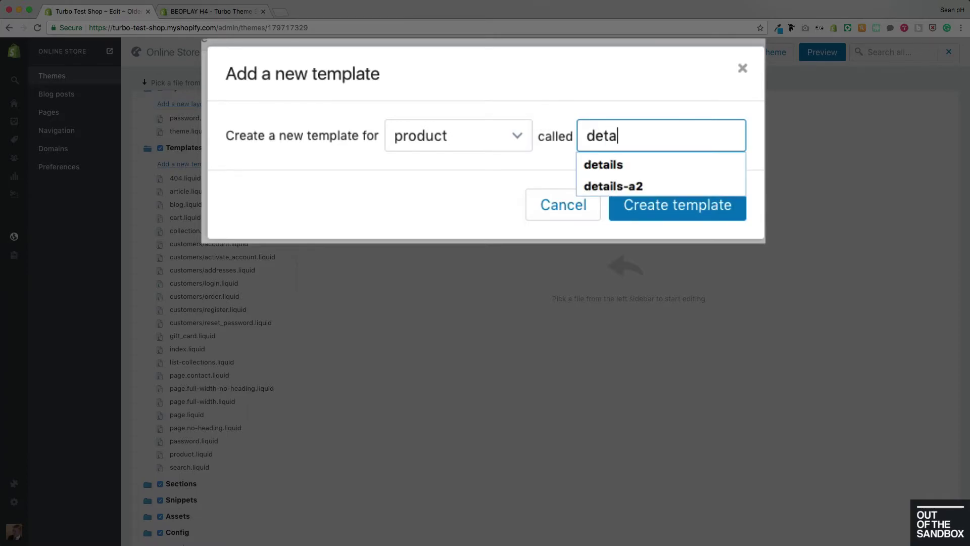
pyautogui.click(656, 168)
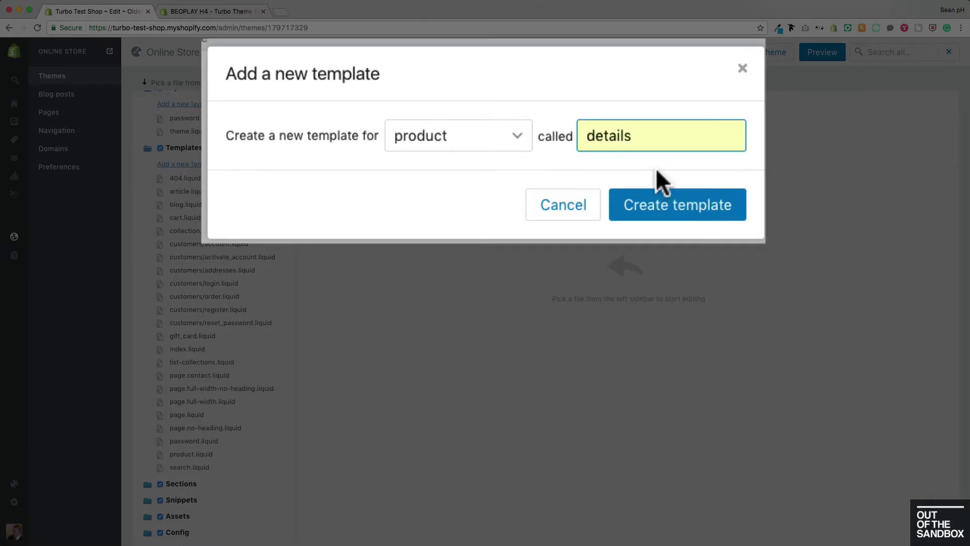
pyautogui.click(666, 213)
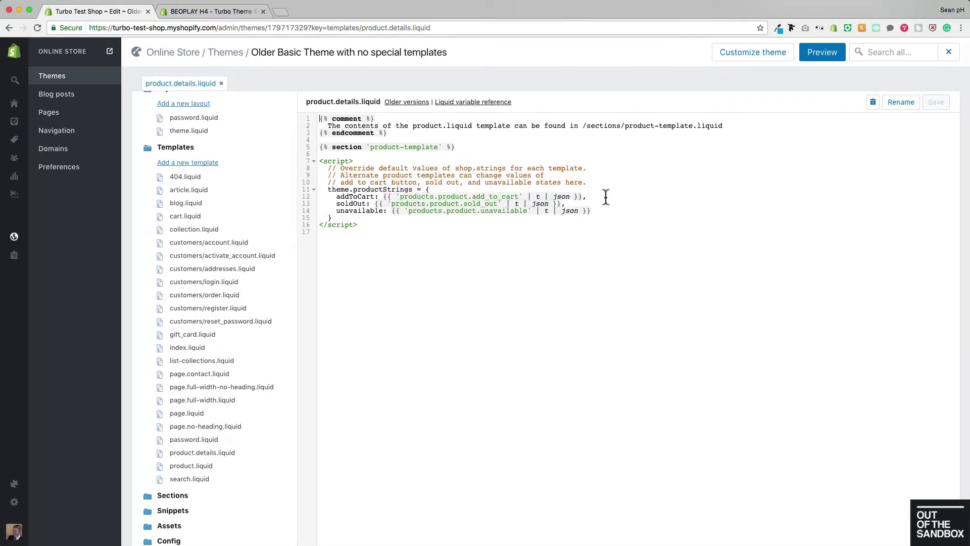
# Step: Open product.liquid to compare with the new template, then go to Products
pyautogui.click(201, 465)
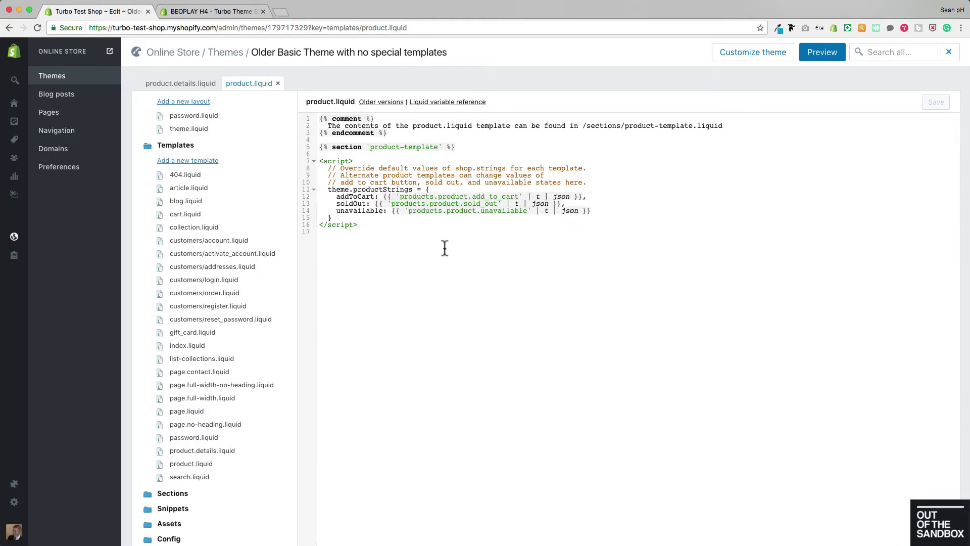
pyautogui.click(16, 141)
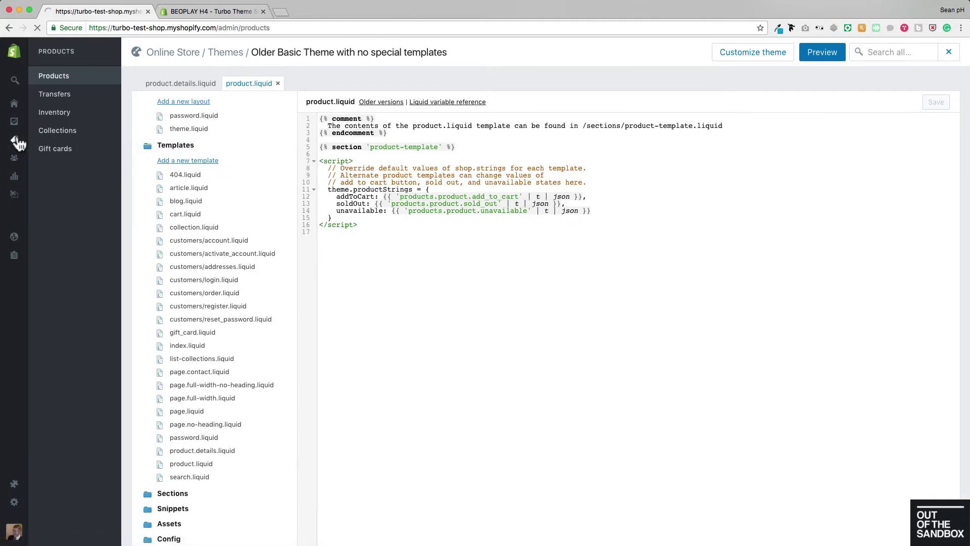
# Step: Set BEOLIT 17's Template suffix to product.details and save the product
pyautogui.click(222, 183)
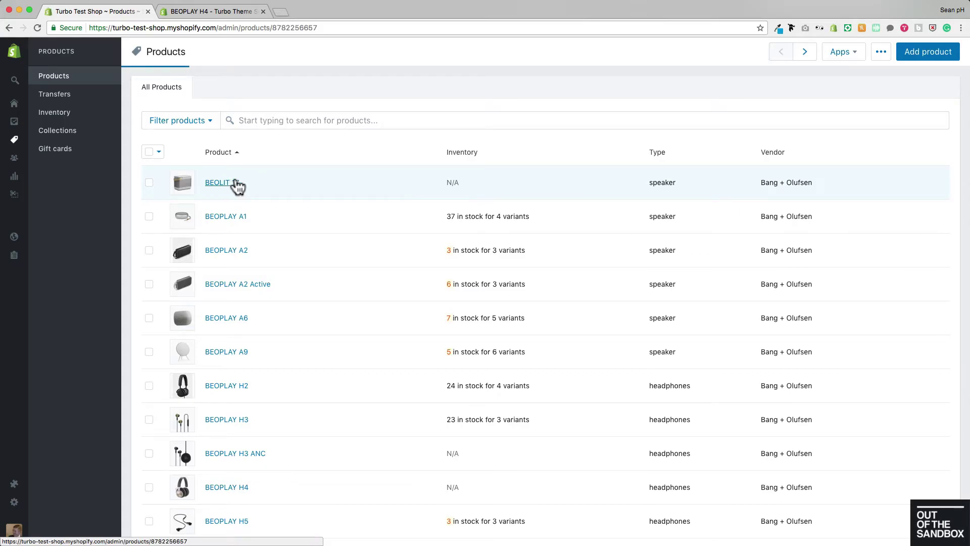
pyautogui.scroll(-5, 847, 316)
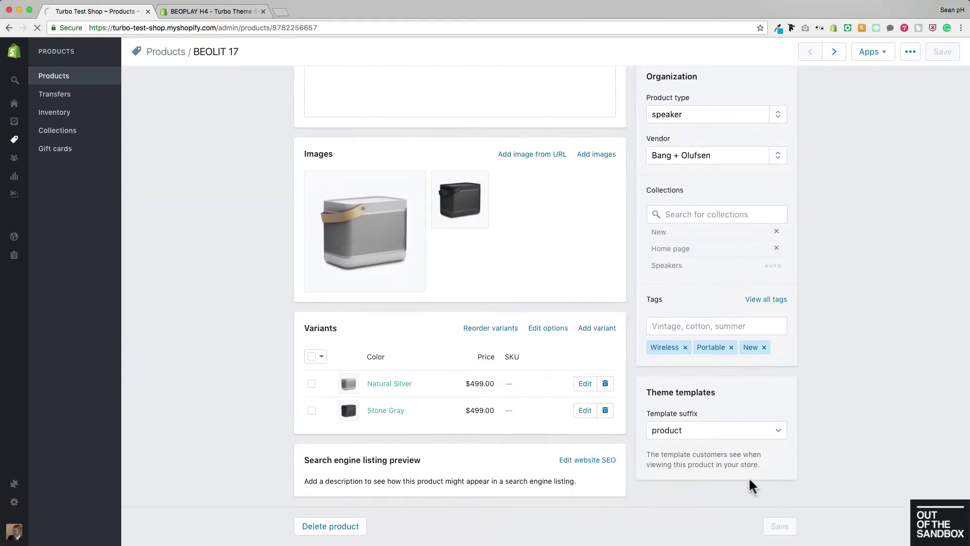
pyautogui.click(766, 425)
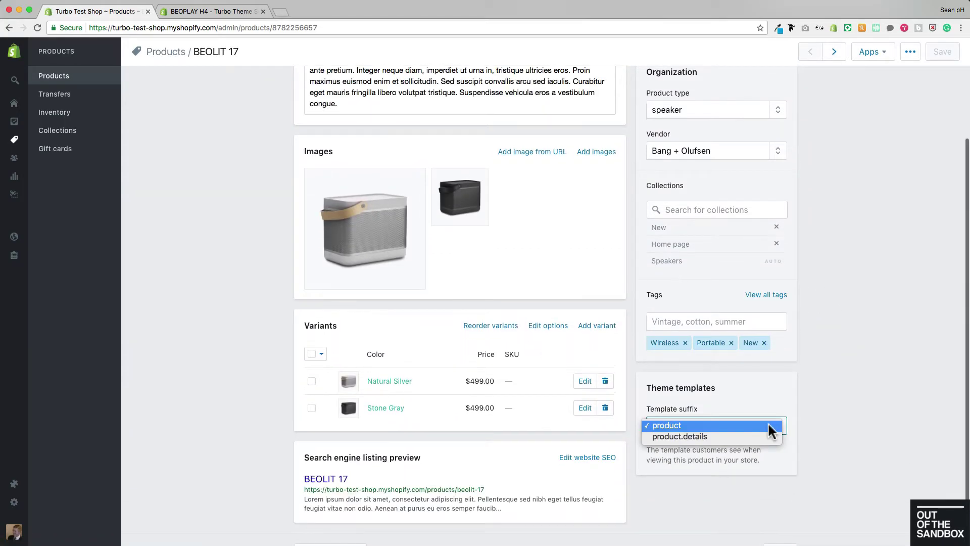
pyautogui.click(683, 436)
pyautogui.scroll(2, 860, 332)
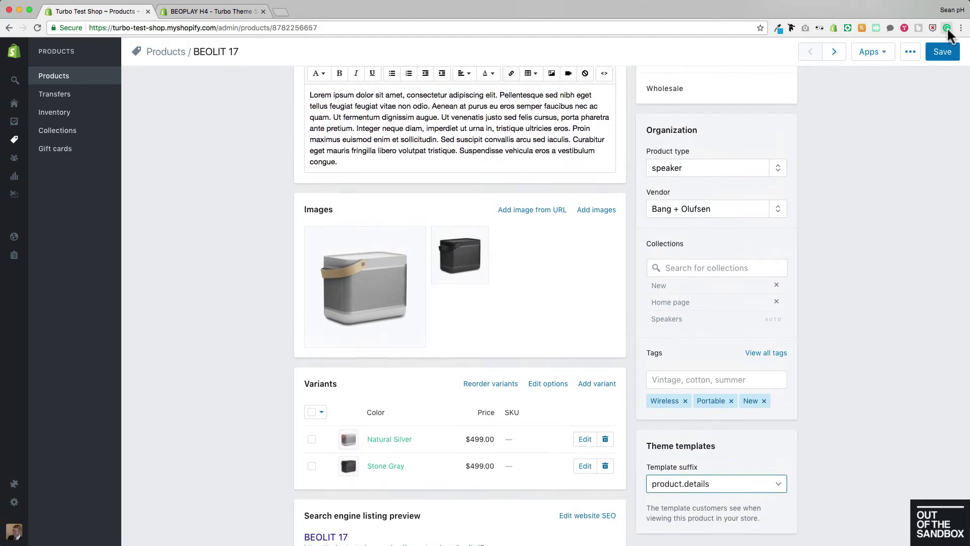
pyautogui.click(941, 53)
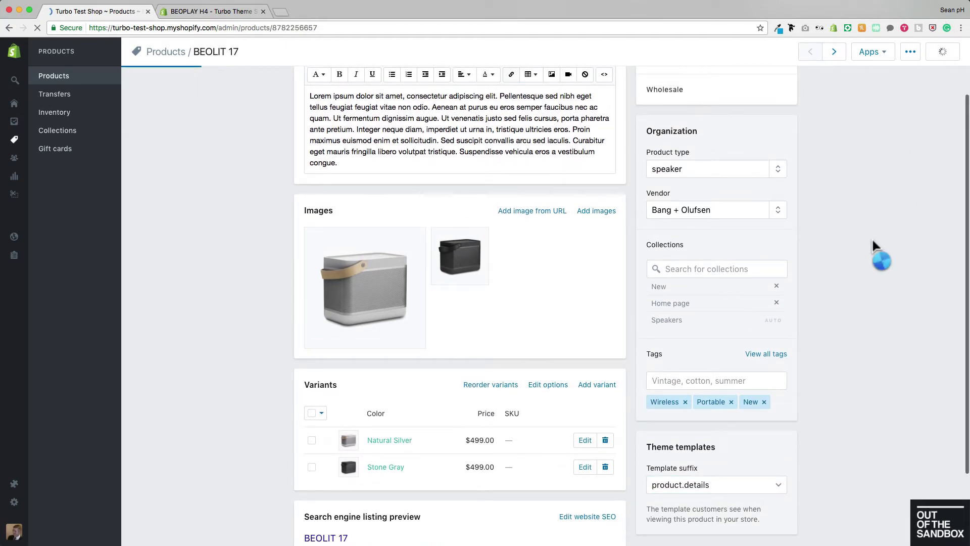